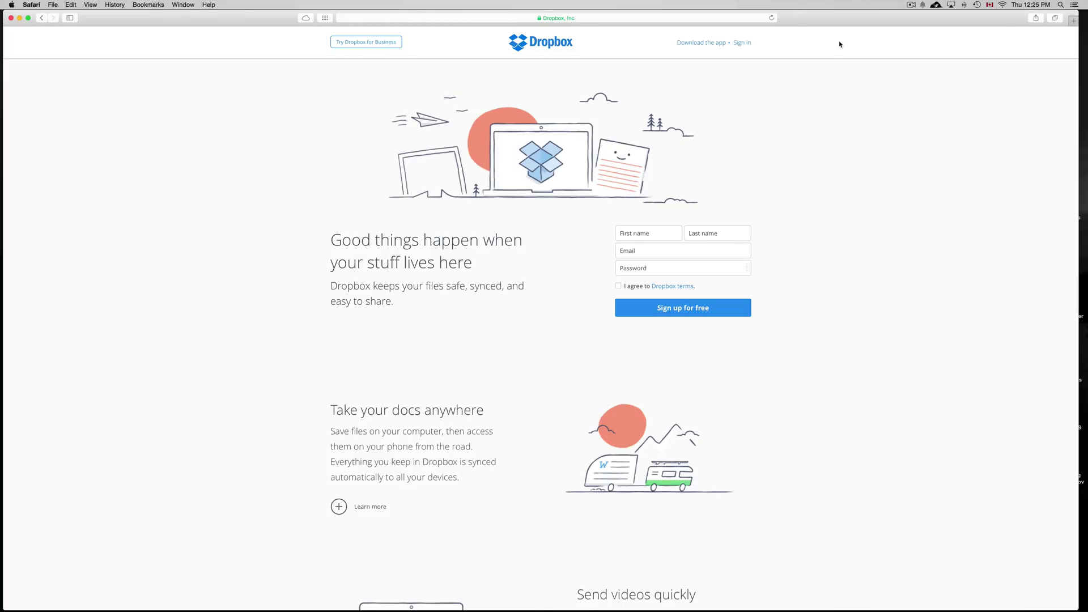
# On dropbox.com, get past the sign-up form and open the sign-in form for an existing account.
pyautogui.click(641, 18)
pyautogui.click(896, 104)
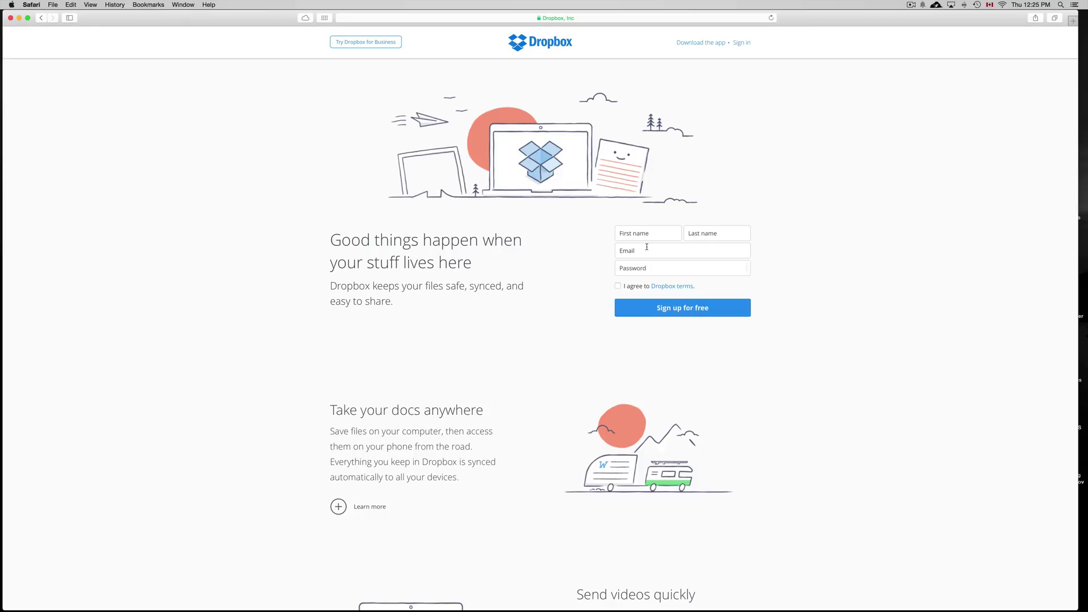
pyautogui.click(661, 234)
pyautogui.press('Tab')
pyautogui.press('Tab')
pyautogui.press('Tab')
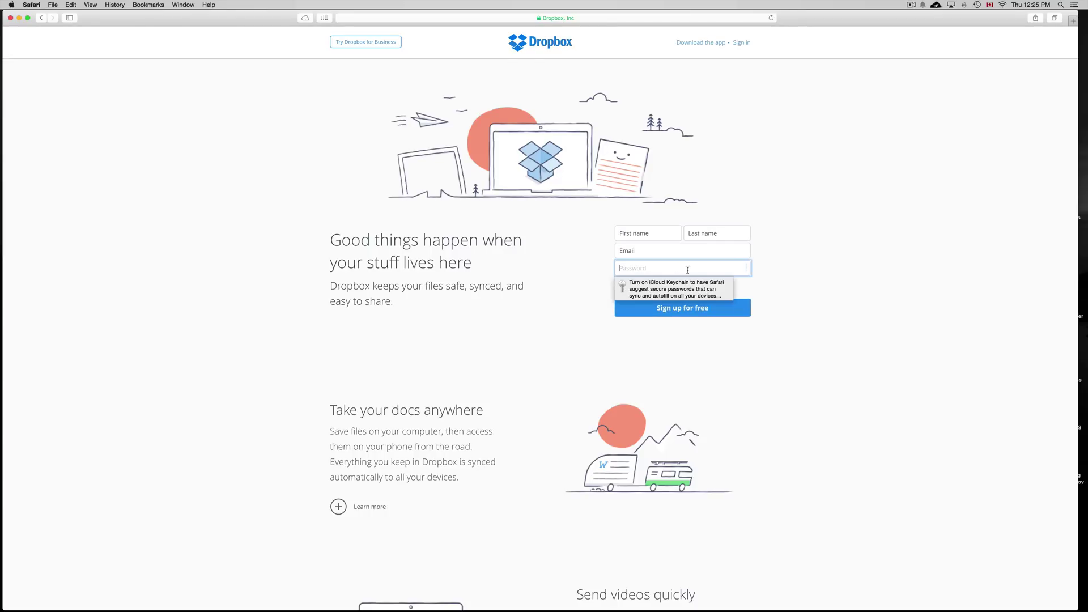
pyautogui.click(864, 273)
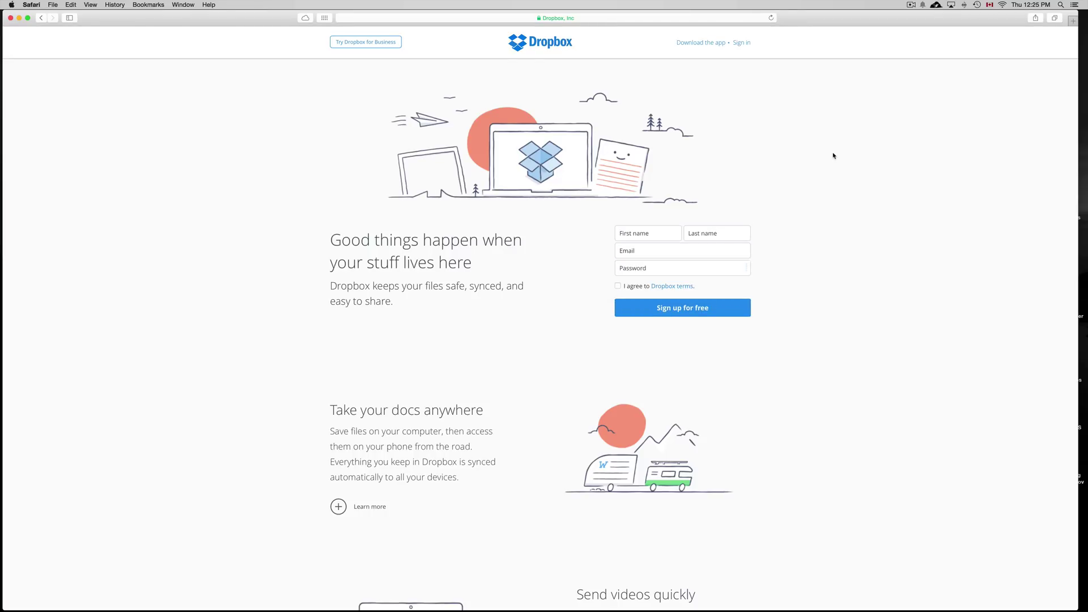
pyautogui.click(744, 43)
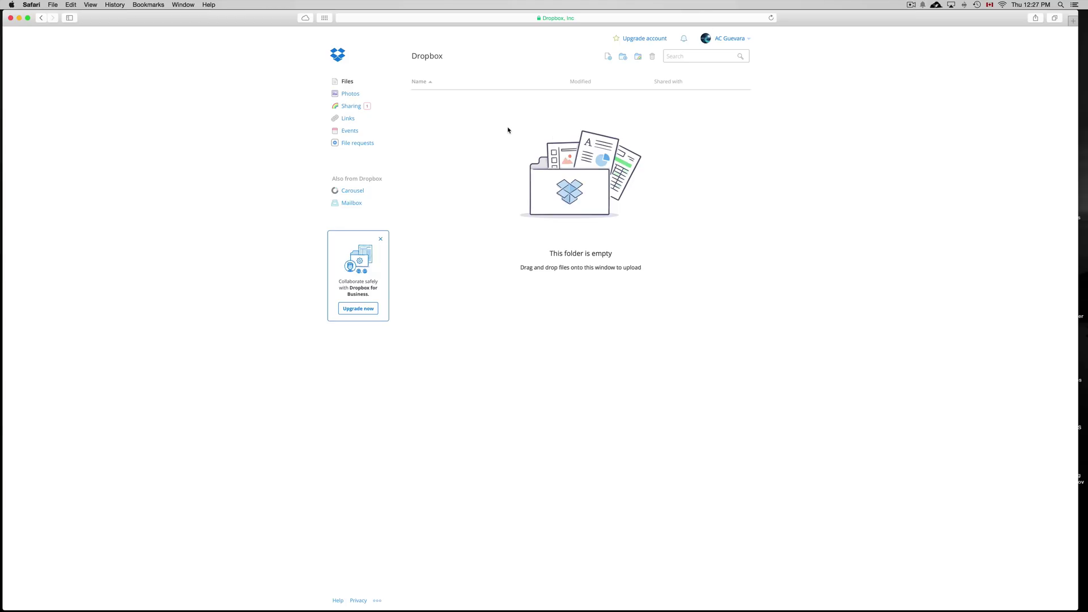
# Reload the Files list, which still shows the top-level Dropbox folder as empty.
pyautogui.click(348, 82)
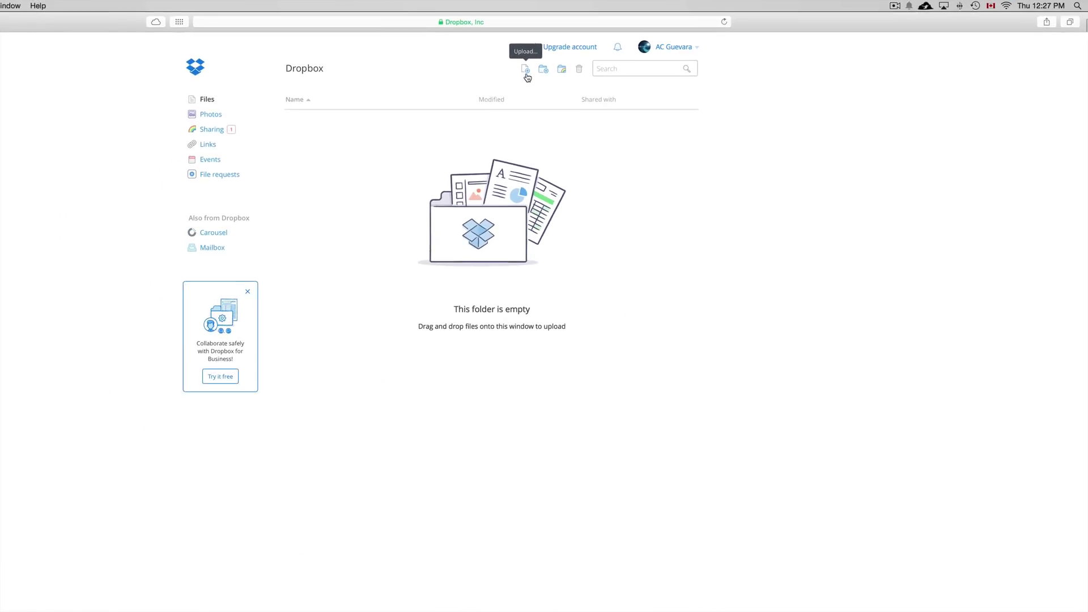
# Upload logo_large.gif from the Desktop into the top-level Dropbox folder.
pyautogui.click(526, 71)
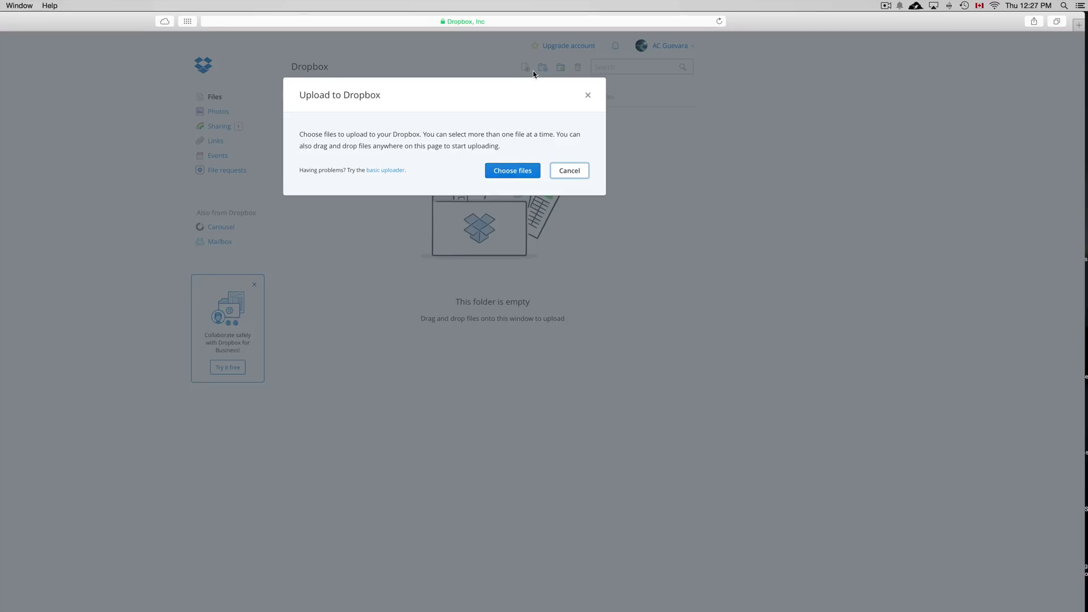
pyautogui.click(519, 175)
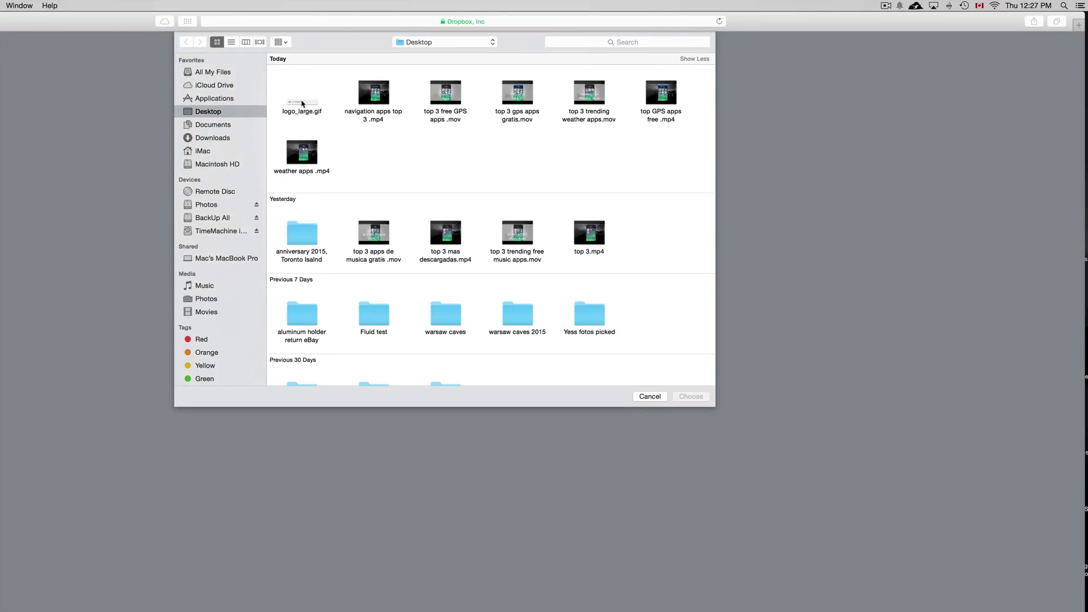
pyautogui.click(302, 104)
pyautogui.click(691, 397)
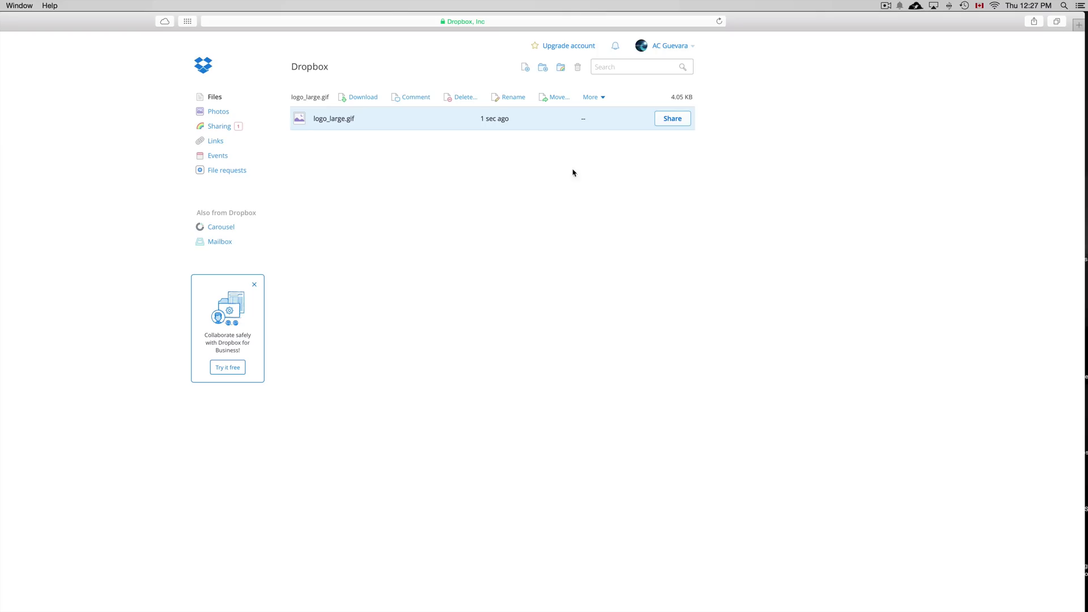
pyautogui.click(574, 168)
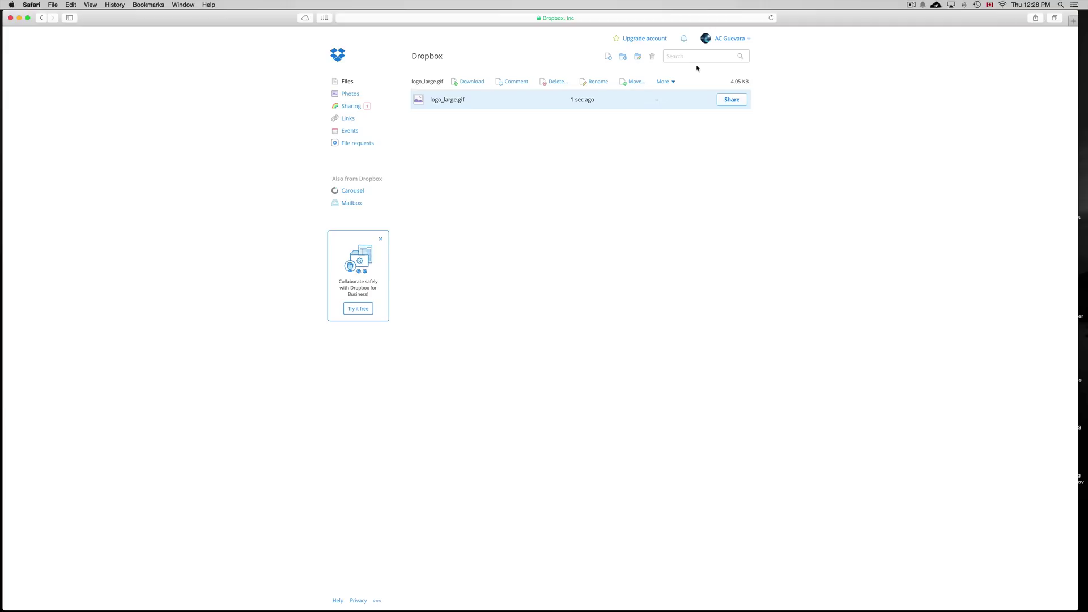
# From the account menu's Install page, start the free Dropbox for Mac download.
pyautogui.click(748, 39)
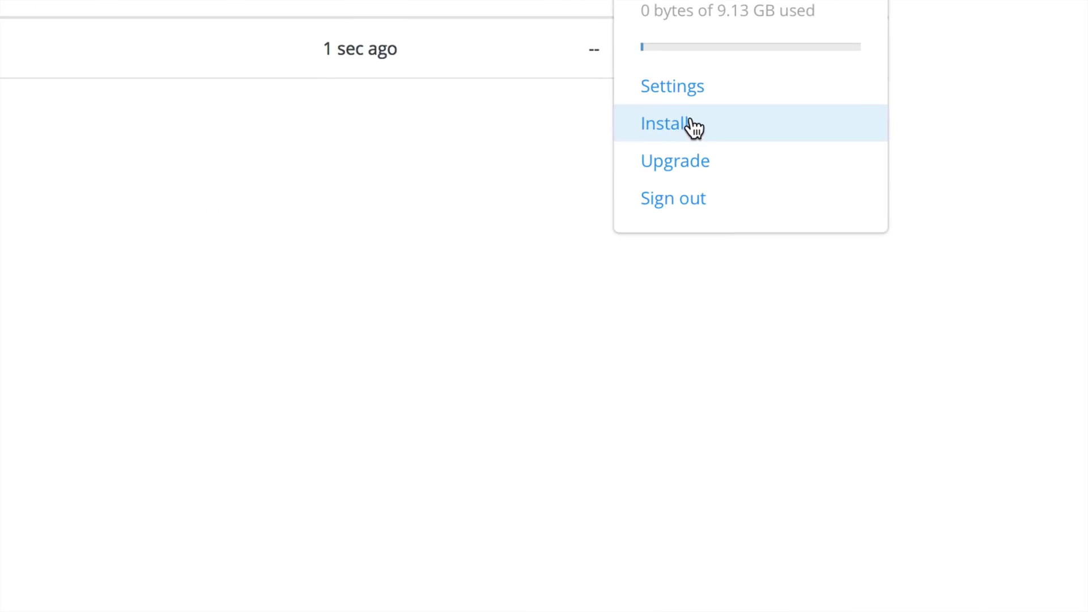
pyautogui.click(669, 123)
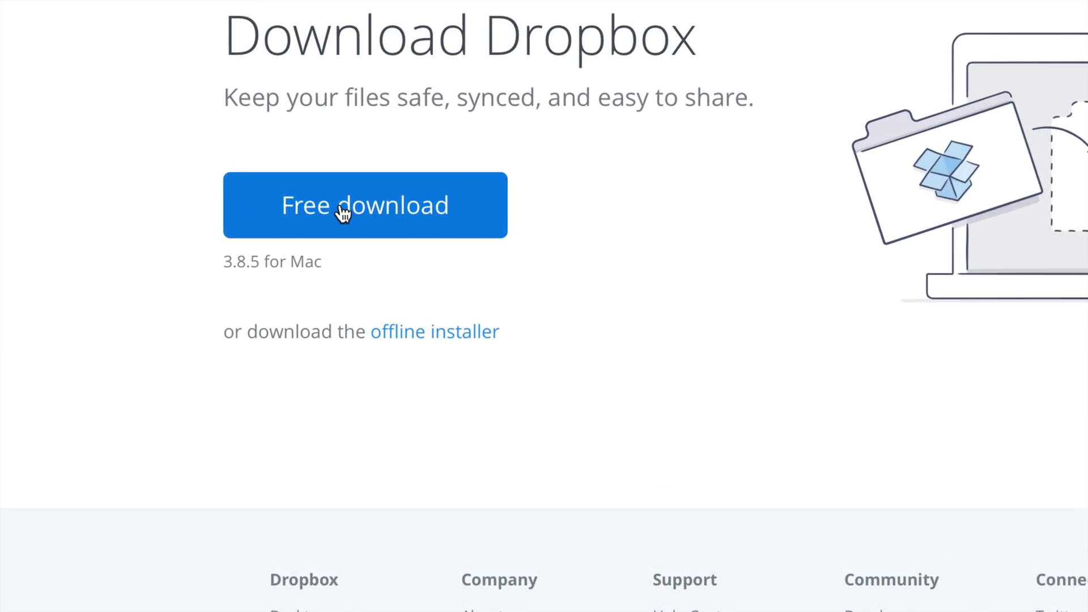
pyautogui.click(503, 189)
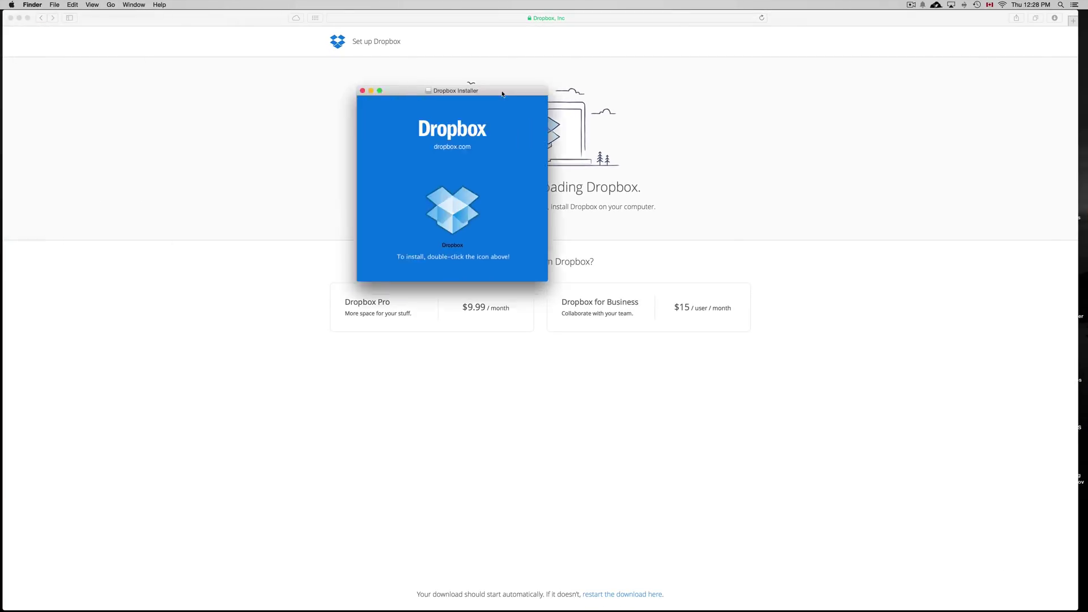
# Run the Dropbox installer, allow it through the security prompt, and let it finish installing.
pyautogui.doubleClick(468, 212)
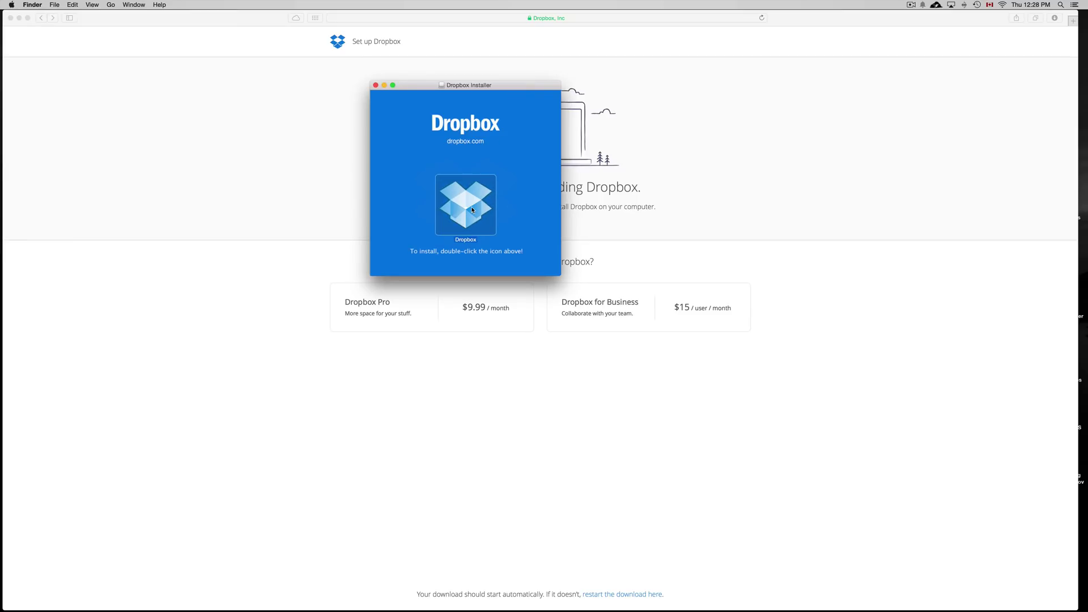
pyautogui.click(619, 209)
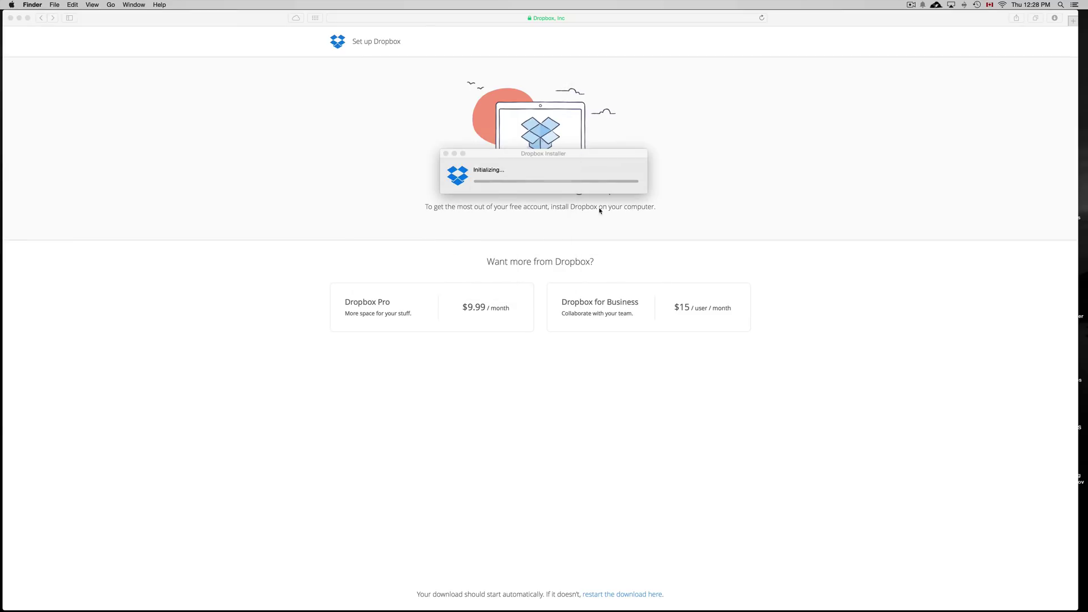
pyautogui.moveTo(592, 154); pyautogui.dragTo(671, 111)
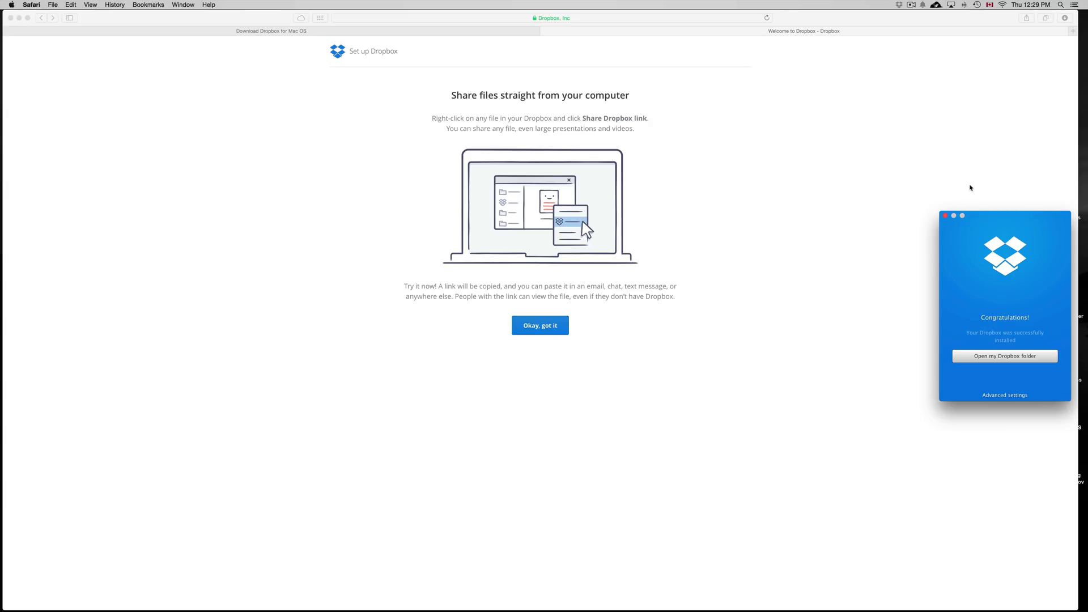
# Open the local Dropbox folder, confirm the computer password, and arrange the Finder window.
pyautogui.moveTo(993, 216); pyautogui.dragTo(725, 116)
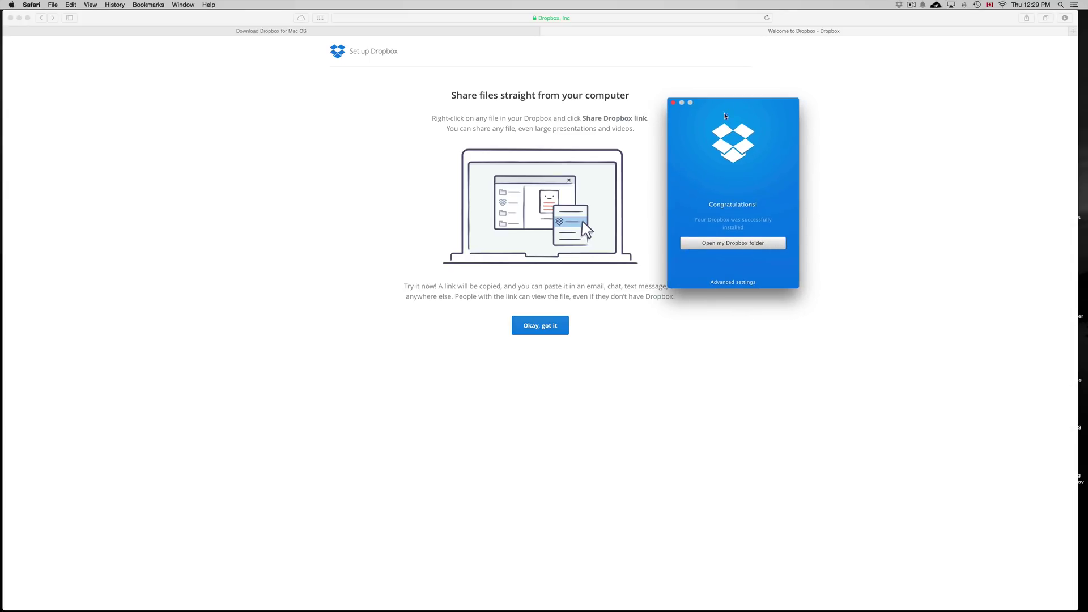
pyautogui.click(734, 244)
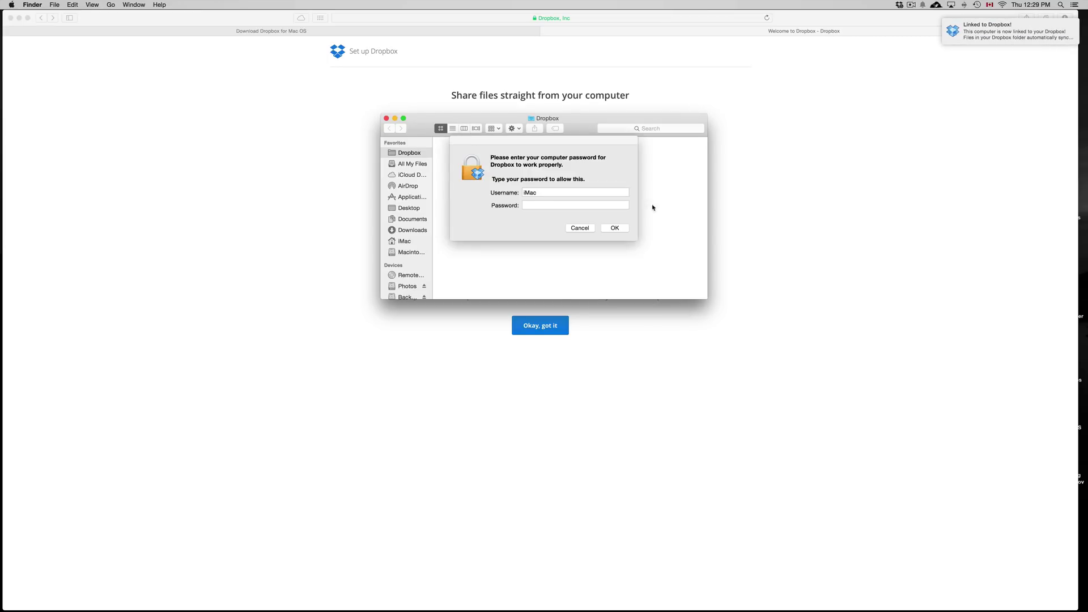
pyautogui.click(614, 228)
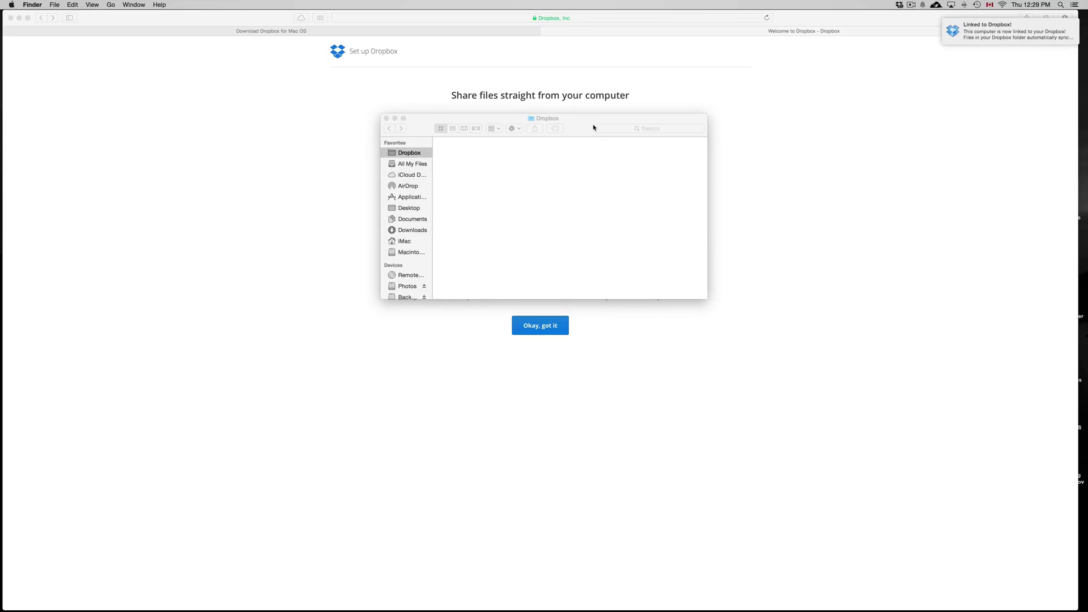
pyautogui.moveTo(594, 127); pyautogui.dragTo(614, 176)
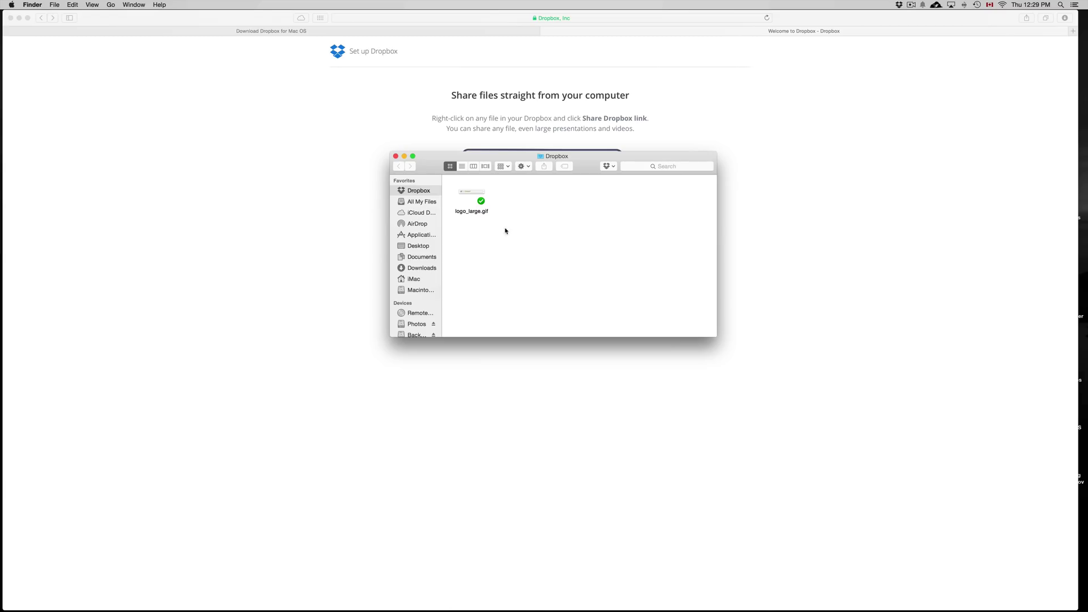
pyautogui.moveTo(596, 163); pyautogui.dragTo(532, 159)
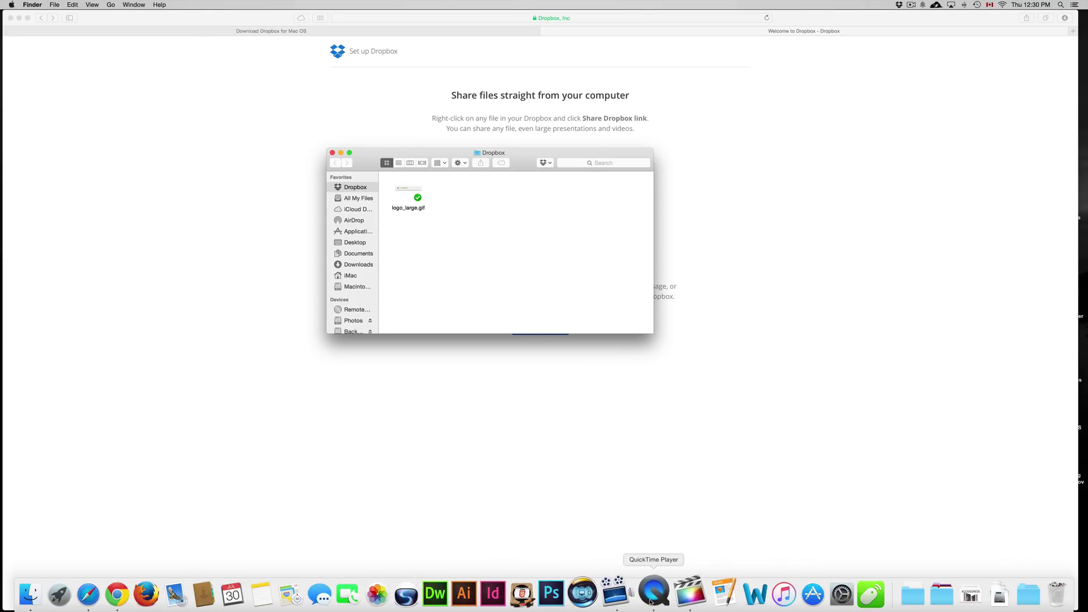
pyautogui.click(651, 591)
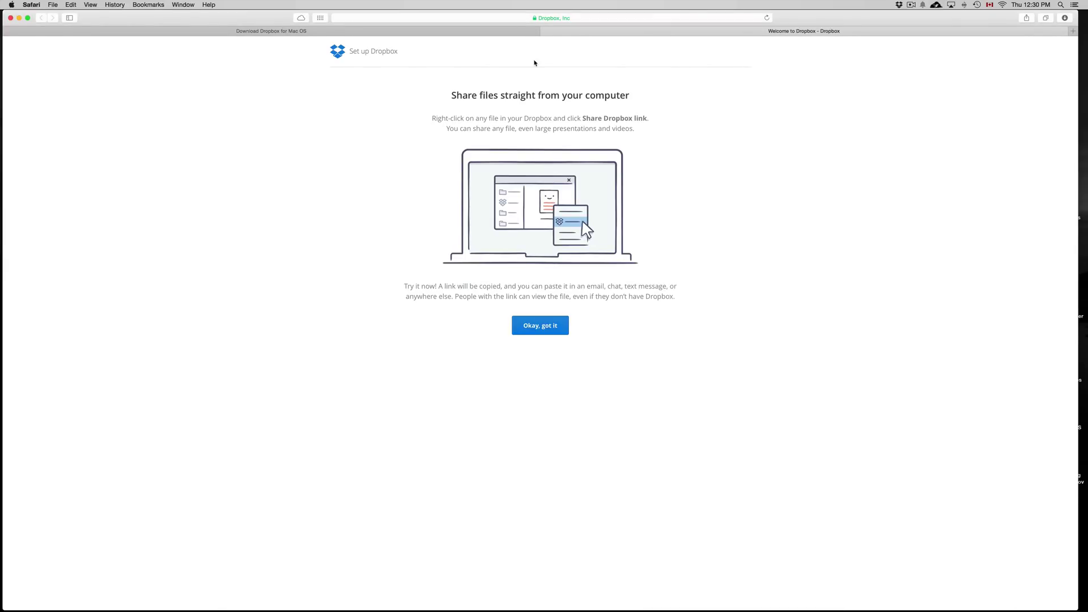
# Switch Safari back to the 'Download Dropbox for Mac OS' tab.
pyautogui.click(487, 34)
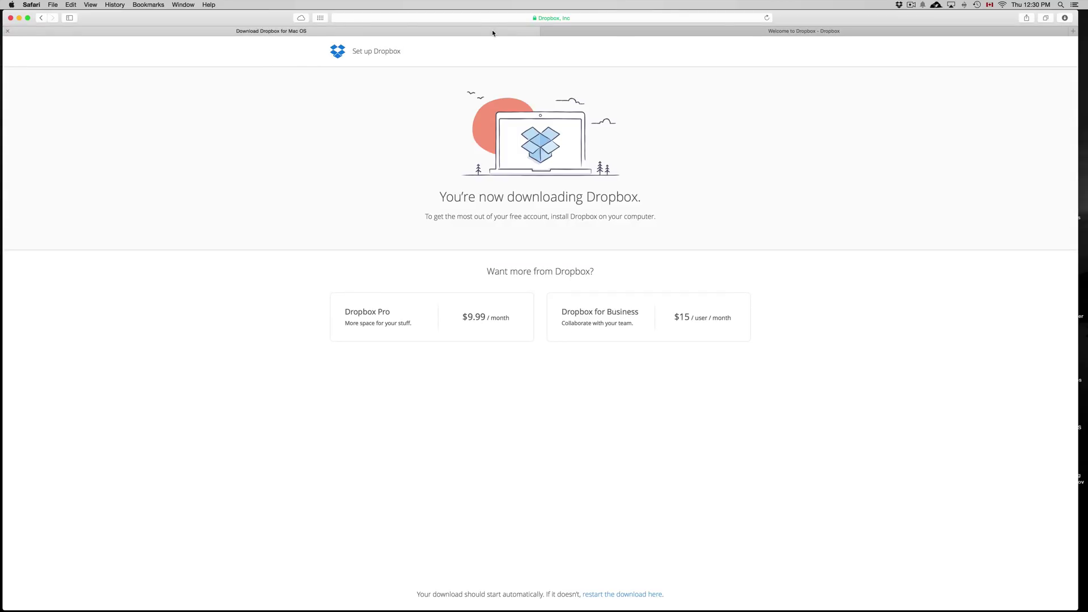
# Close the Dropbox welcome tab and go back to the web Files page.
pyautogui.click(642, 36)
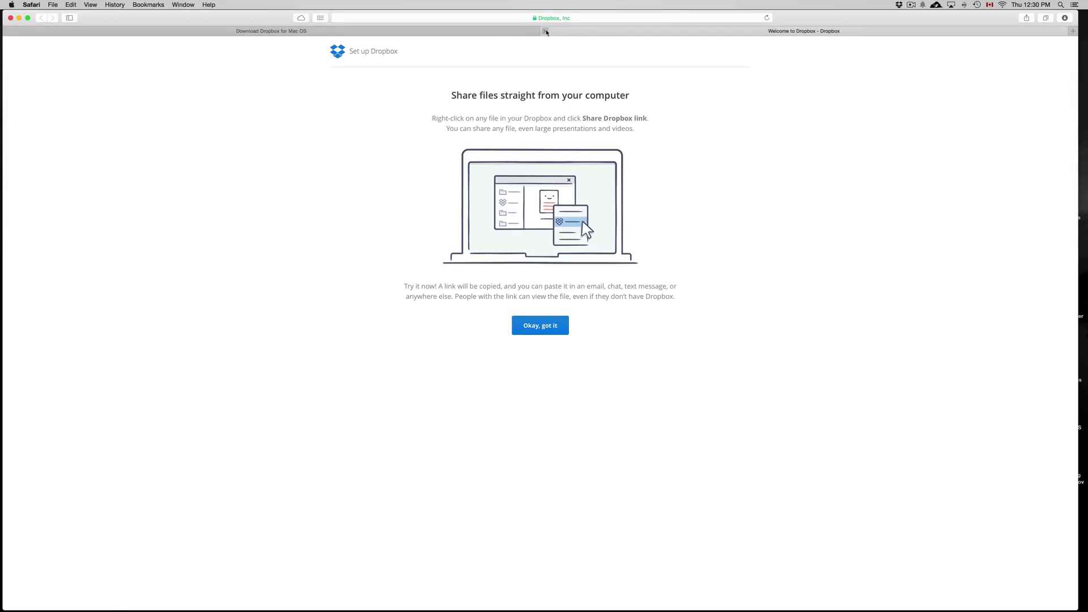
pyautogui.click(545, 32)
pyautogui.click(41, 19)
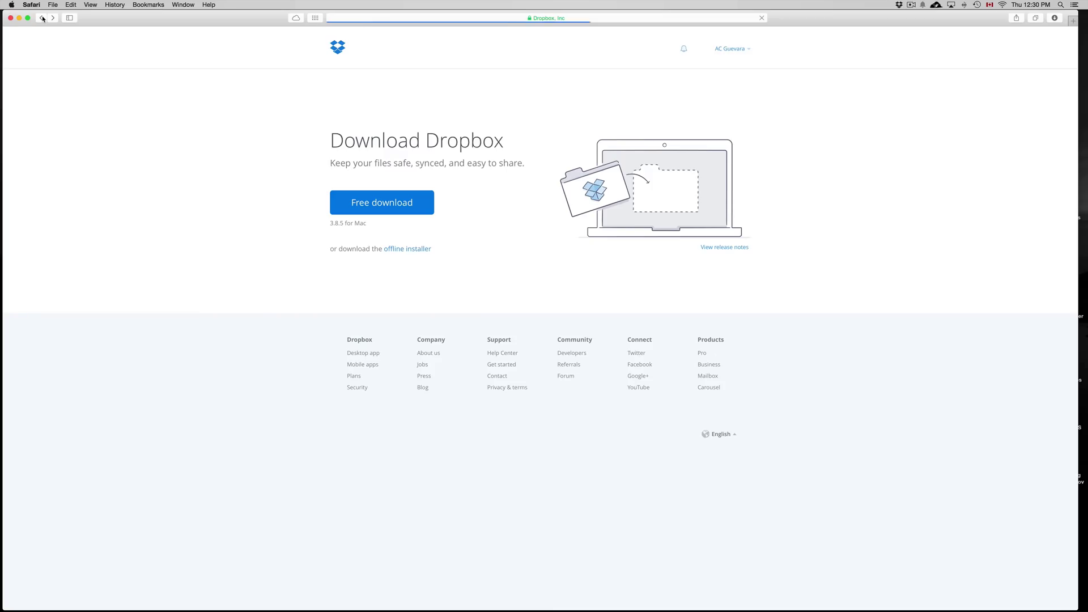
pyautogui.click(42, 18)
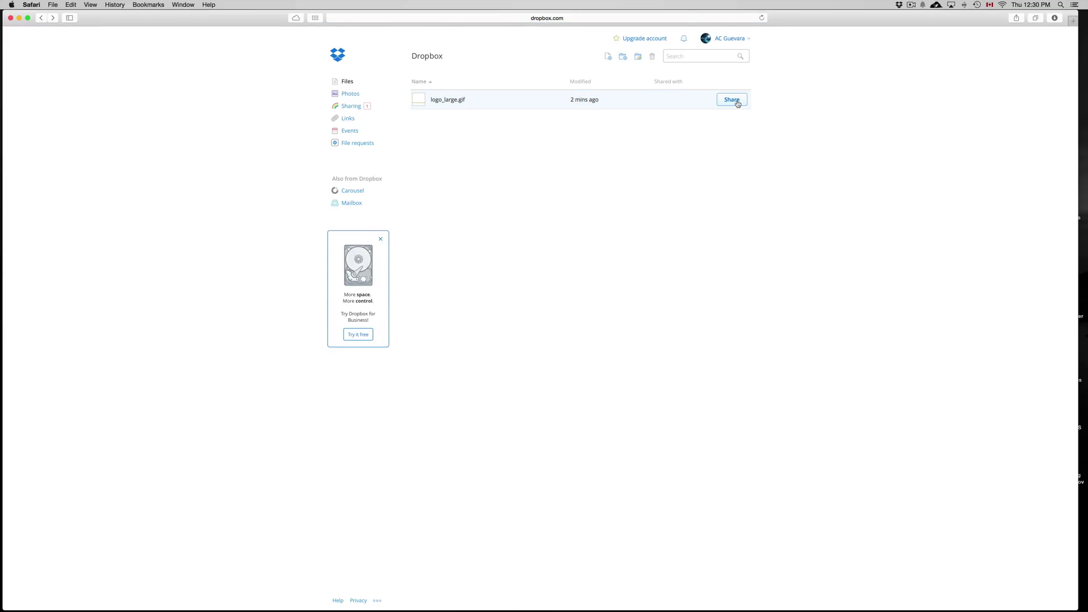
# Create a share link for logo_large.gif, select the link address, and close the dialog.
pyautogui.click(738, 103)
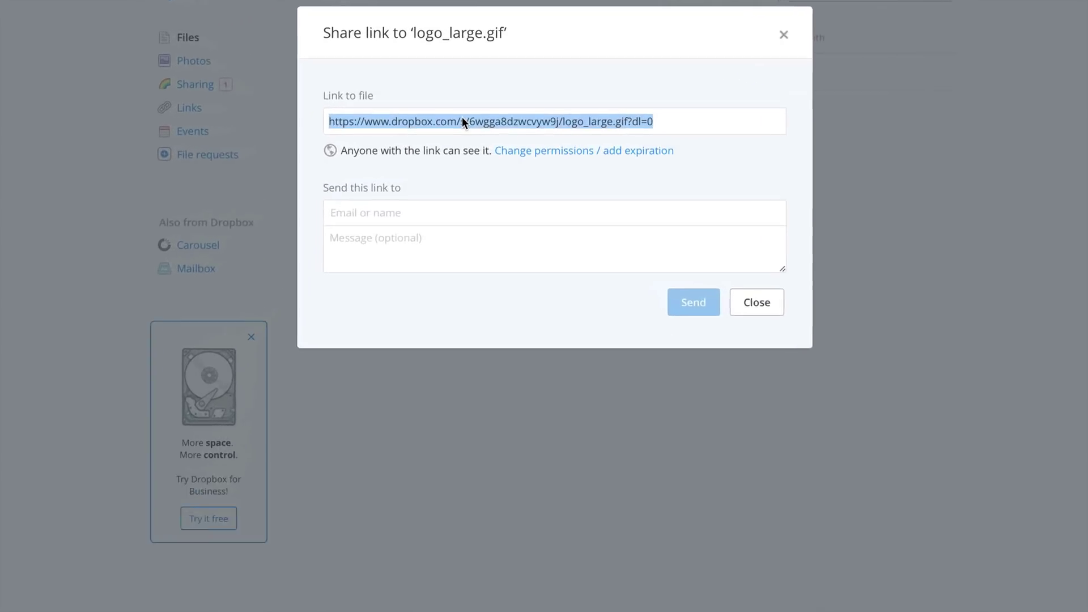
pyautogui.moveTo(684, 116); pyautogui.dragTo(294, 131)
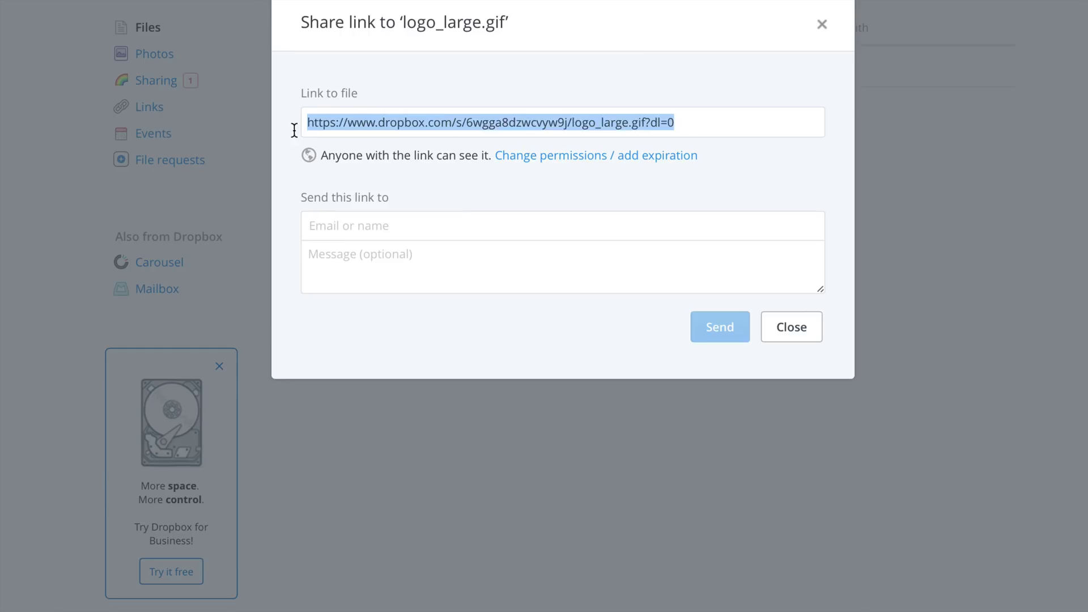
pyautogui.click(343, 226)
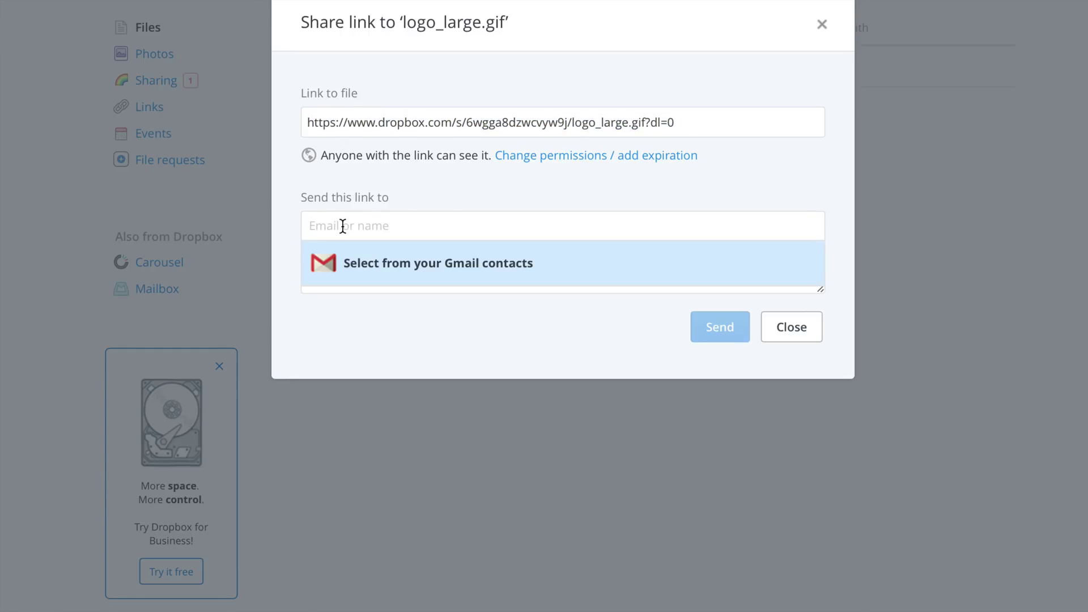
pyautogui.click(657, 199)
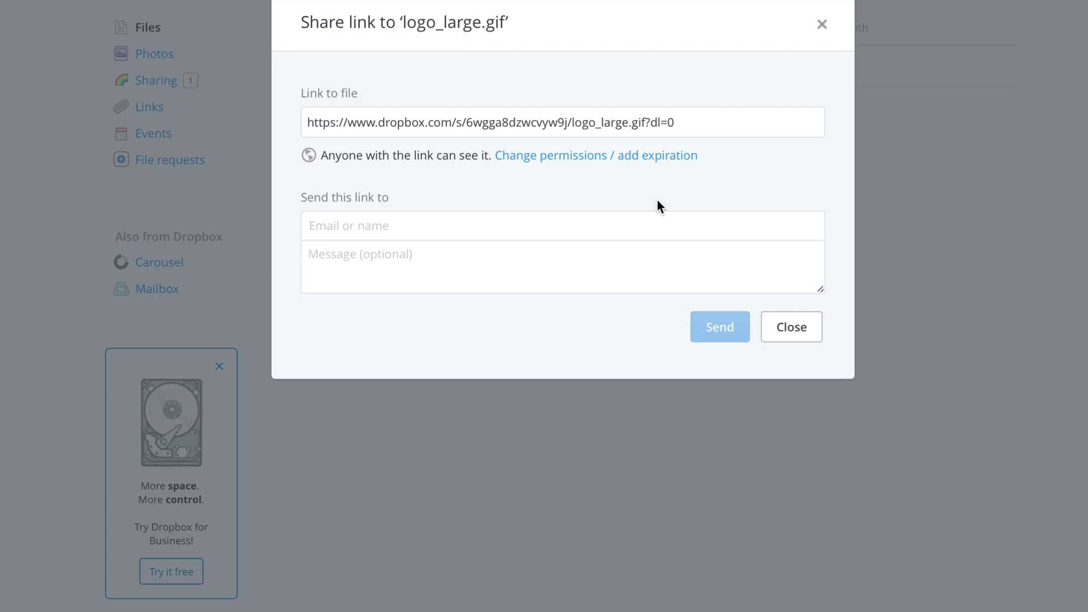
pyautogui.click(428, 290)
pyautogui.moveTo(699, 123); pyautogui.dragTo(236, 114)
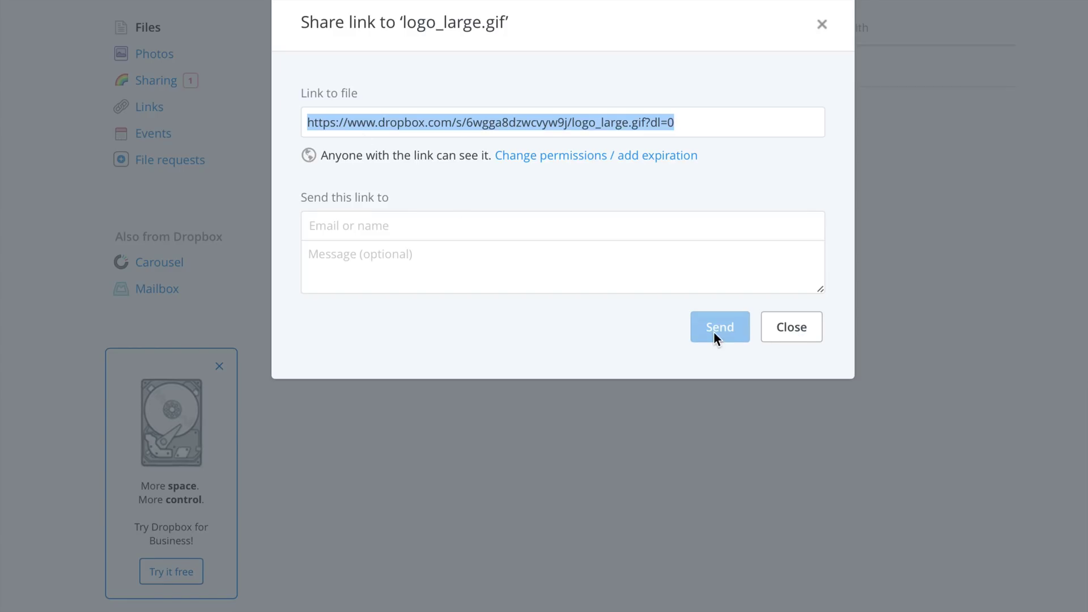
pyautogui.click(779, 330)
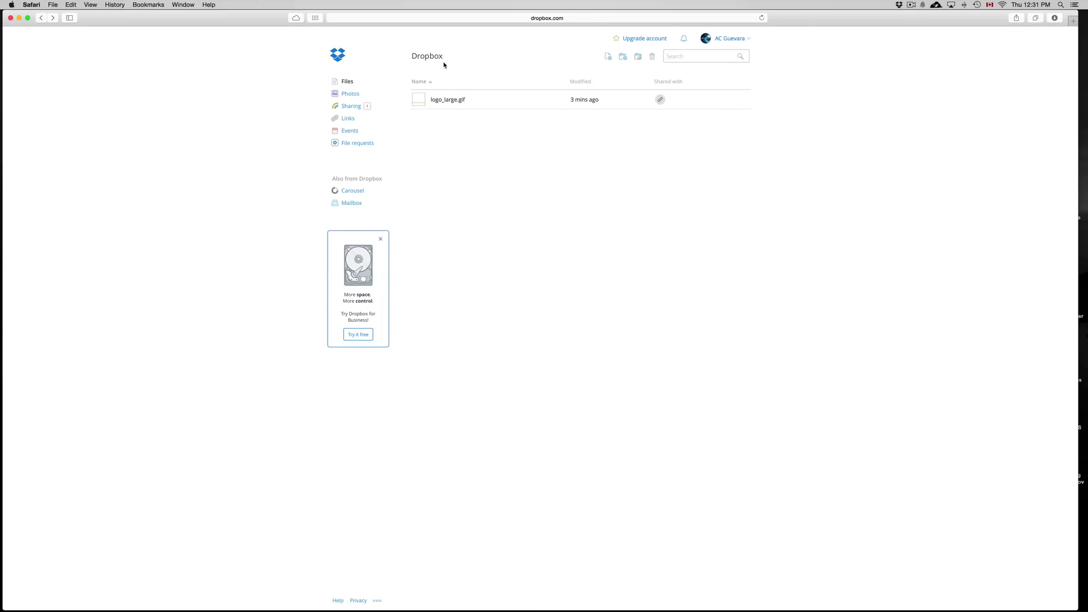
# Bring the Finder Dropbox folder window forward using Mission Control (Ctrl+Up).
pyautogui.moveTo(610, 106)
pyautogui.hotkey('ctrl', 'Up')
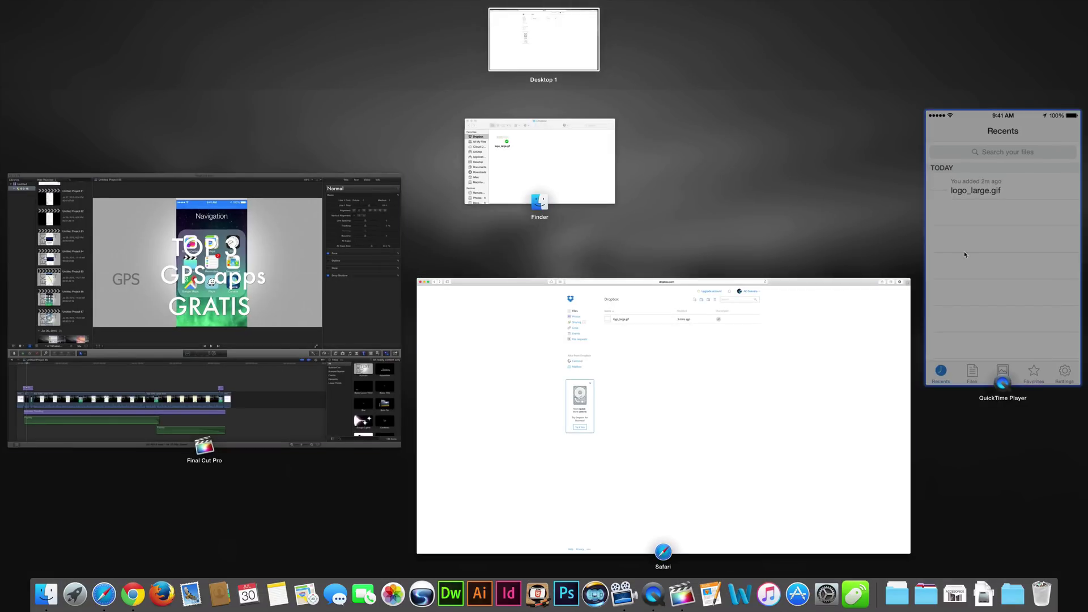
pyautogui.click(614, 203)
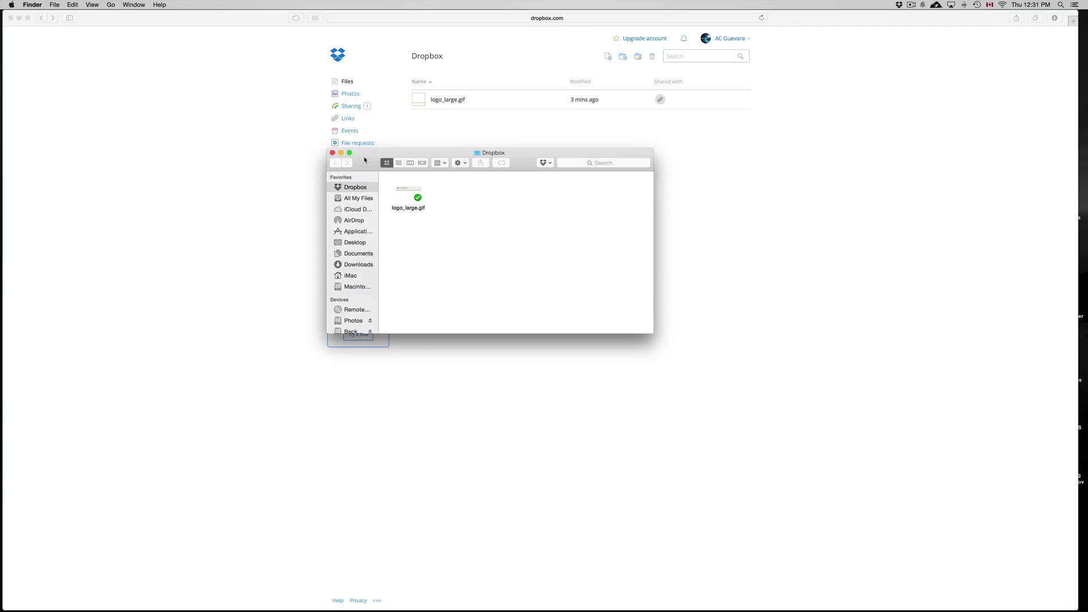
pyautogui.moveTo(365, 160); pyautogui.dragTo(300, 77)
# Delete logo_large.gif from the local Dropbox folder and confirm the web folder shows empty.
pyautogui.click(342, 113)
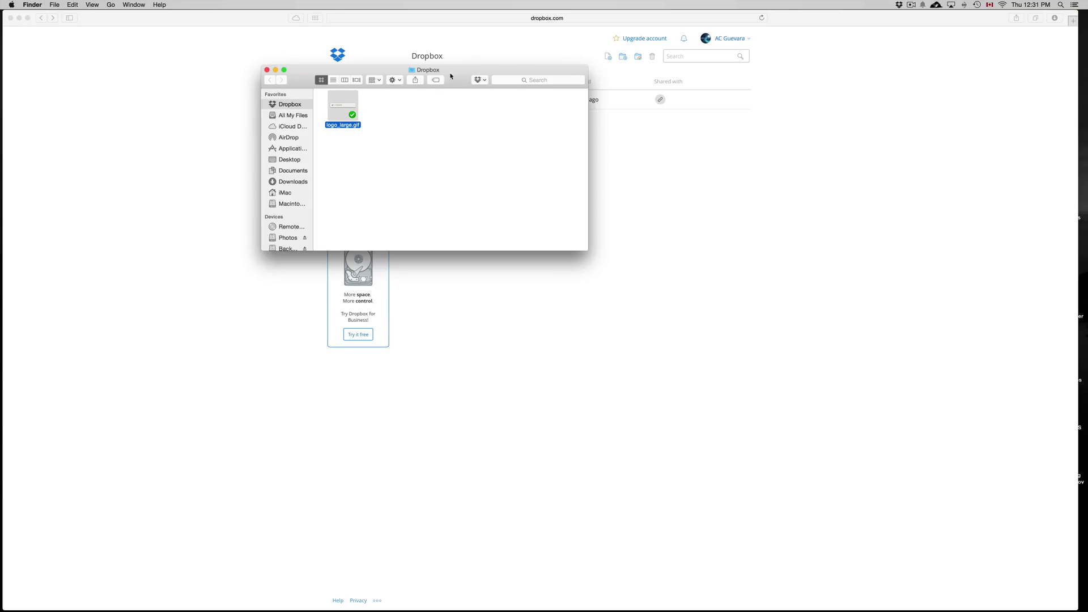
pyautogui.moveTo(451, 75); pyautogui.dragTo(564, 164)
pyautogui.click(487, 199)
pyautogui.click(448, 196)
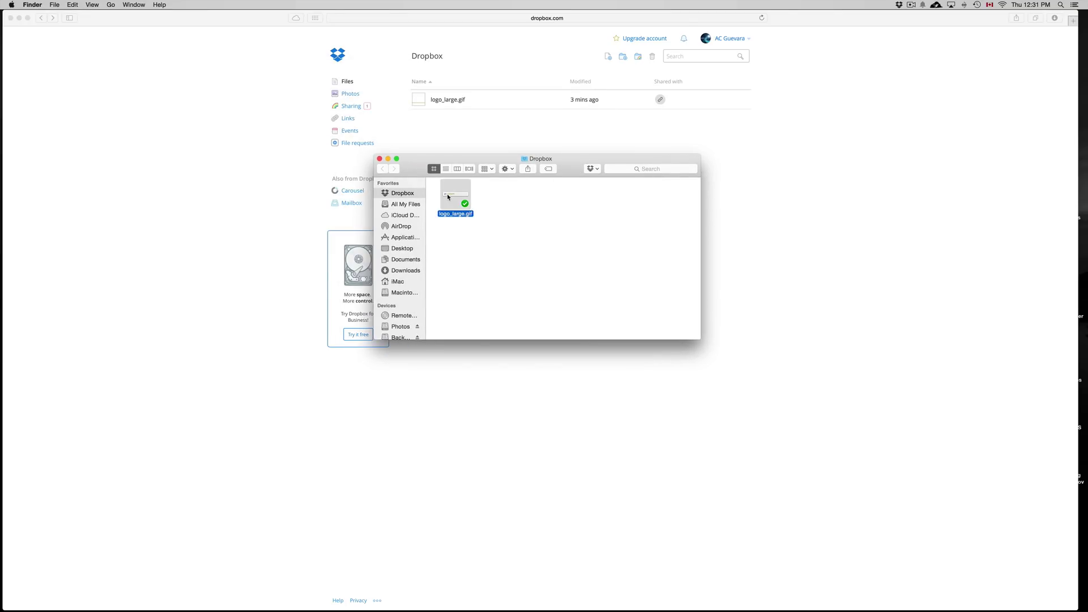
pyautogui.press('super+BackSpace')
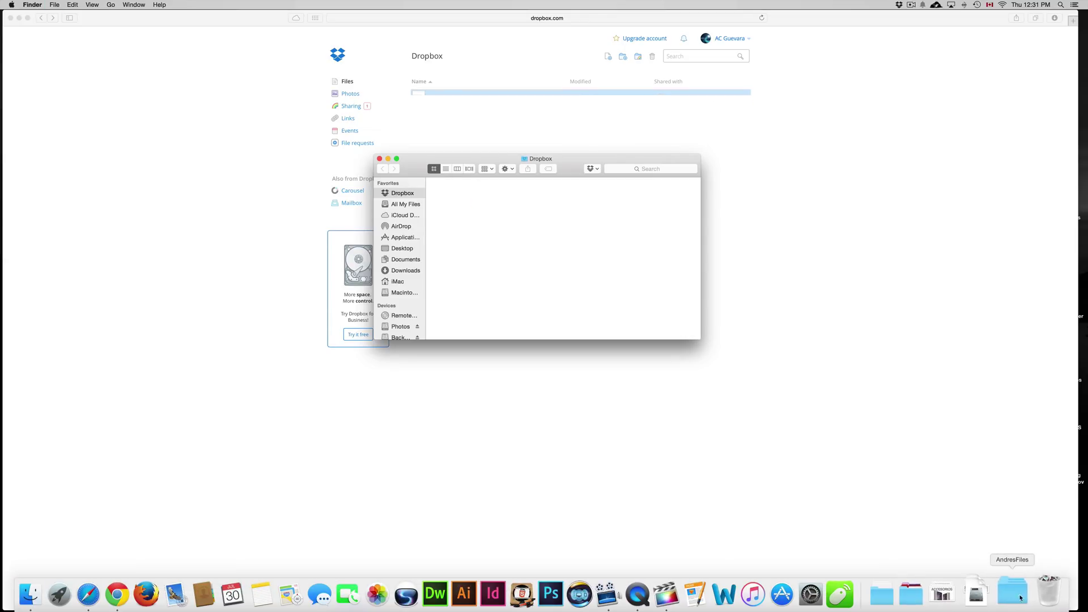
pyautogui.moveTo(562, 166); pyautogui.dragTo(284, 227)
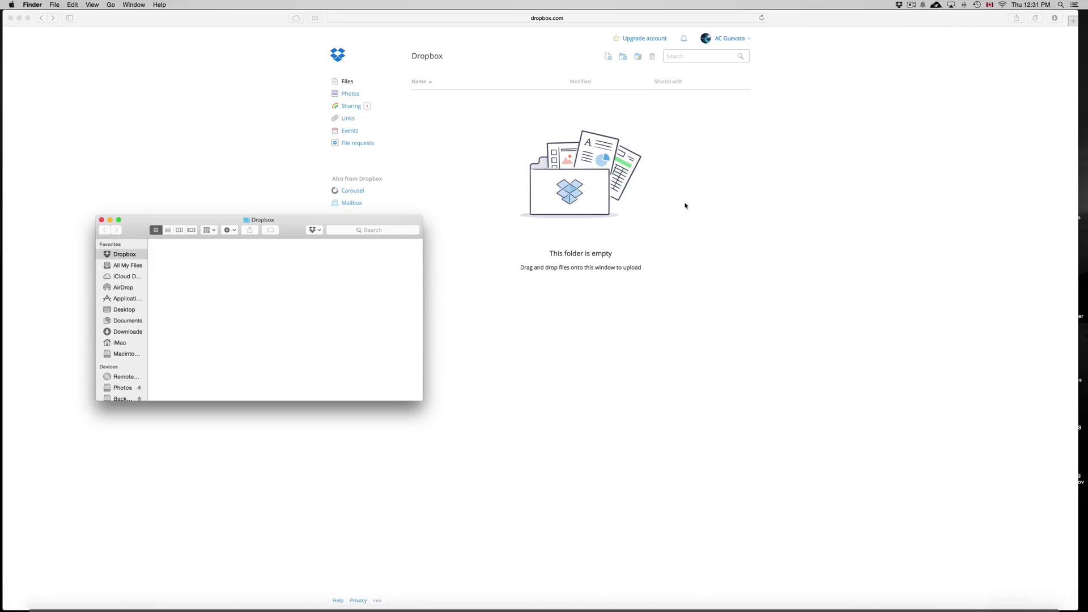
pyautogui.click(504, 122)
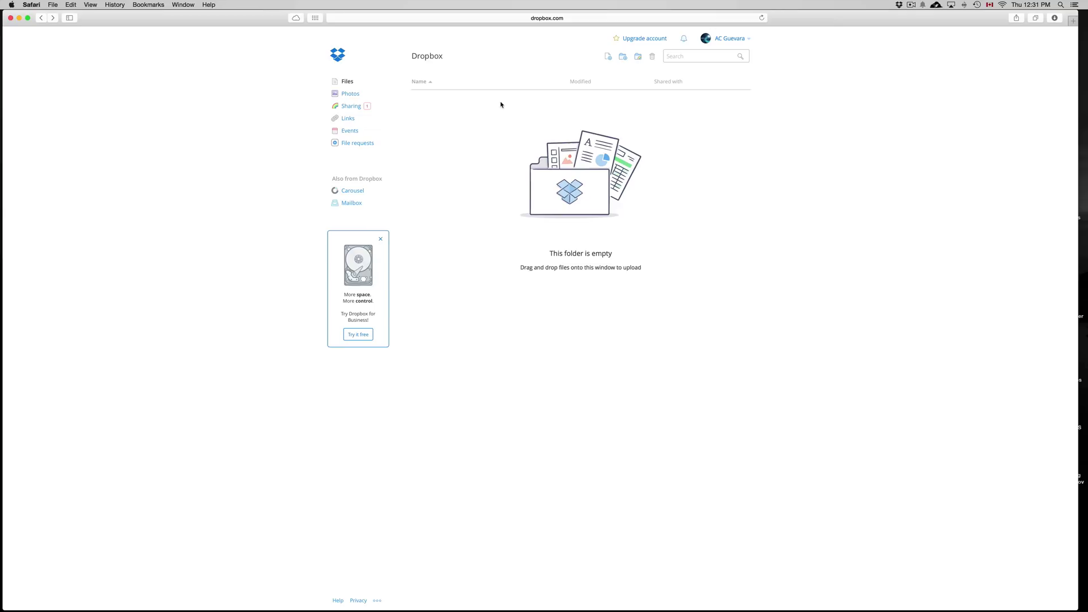
pyautogui.moveTo(772, 598)
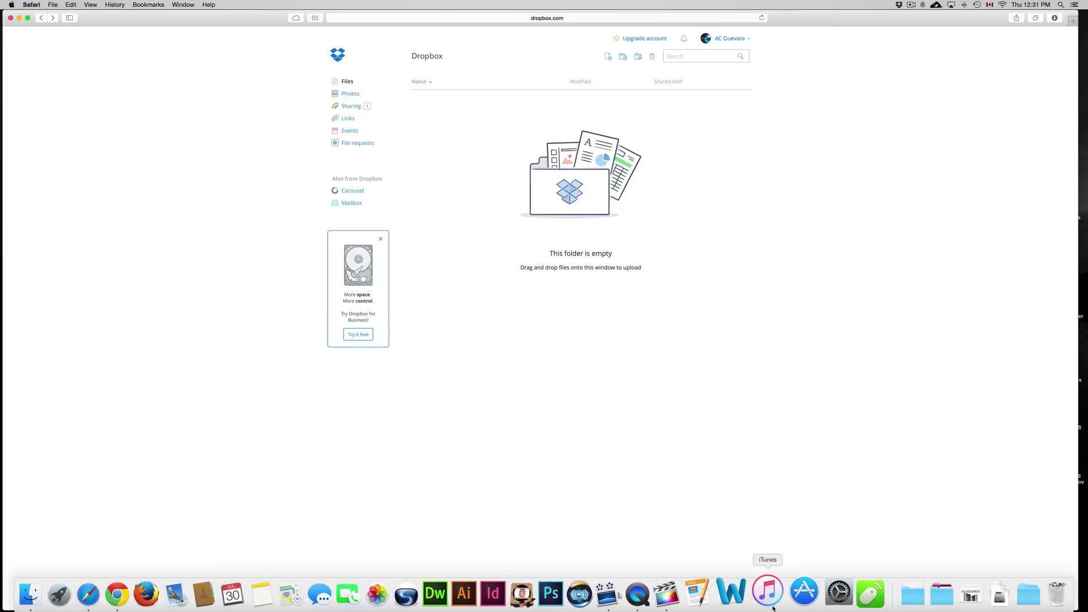
pyautogui.click(652, 593)
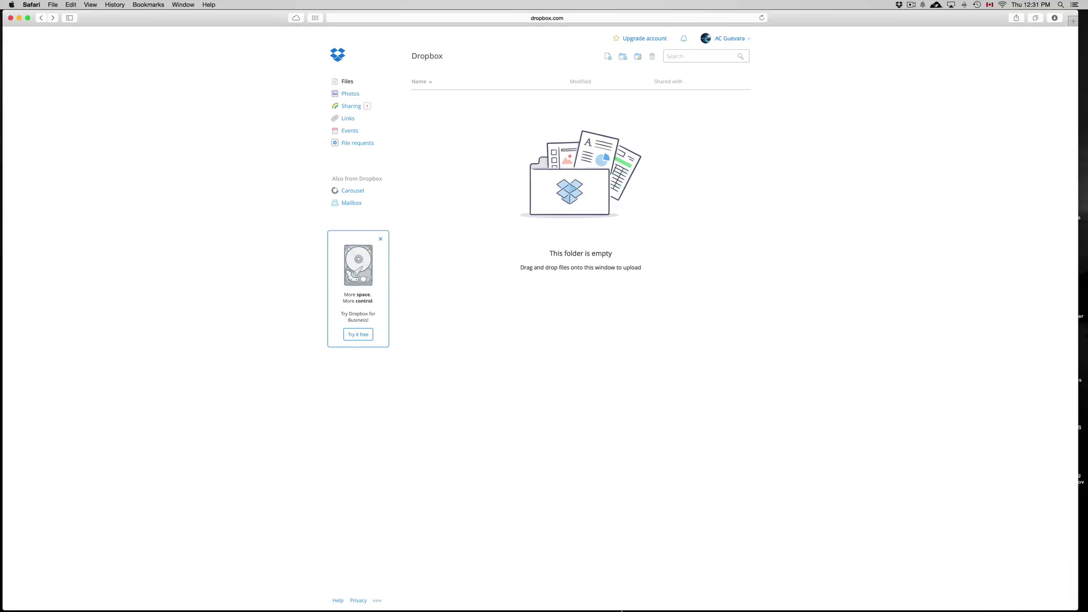
pyautogui.moveTo(622, 610)
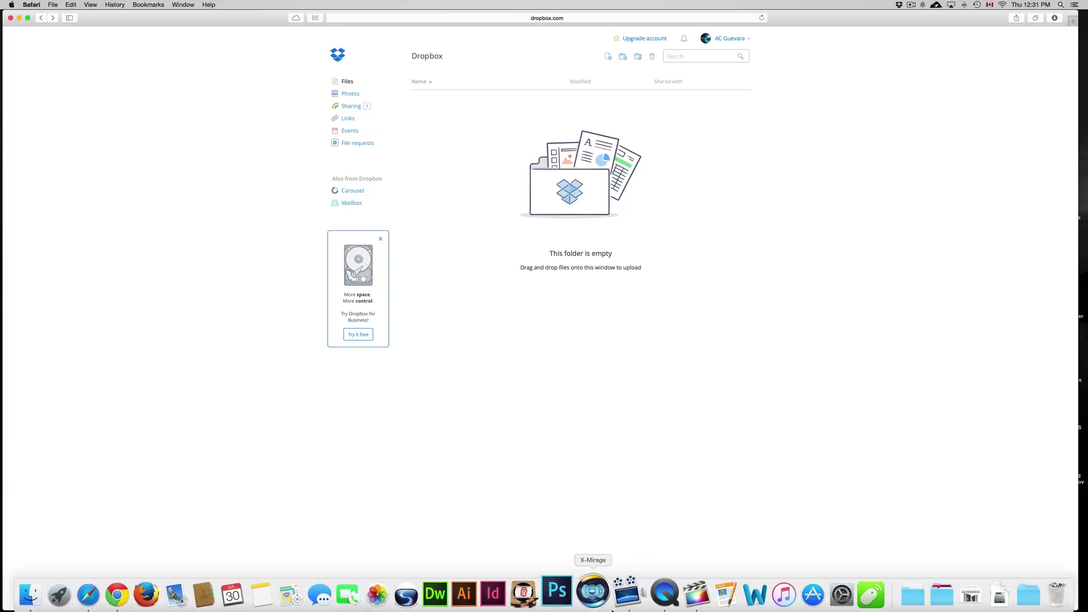
pyautogui.click(654, 592)
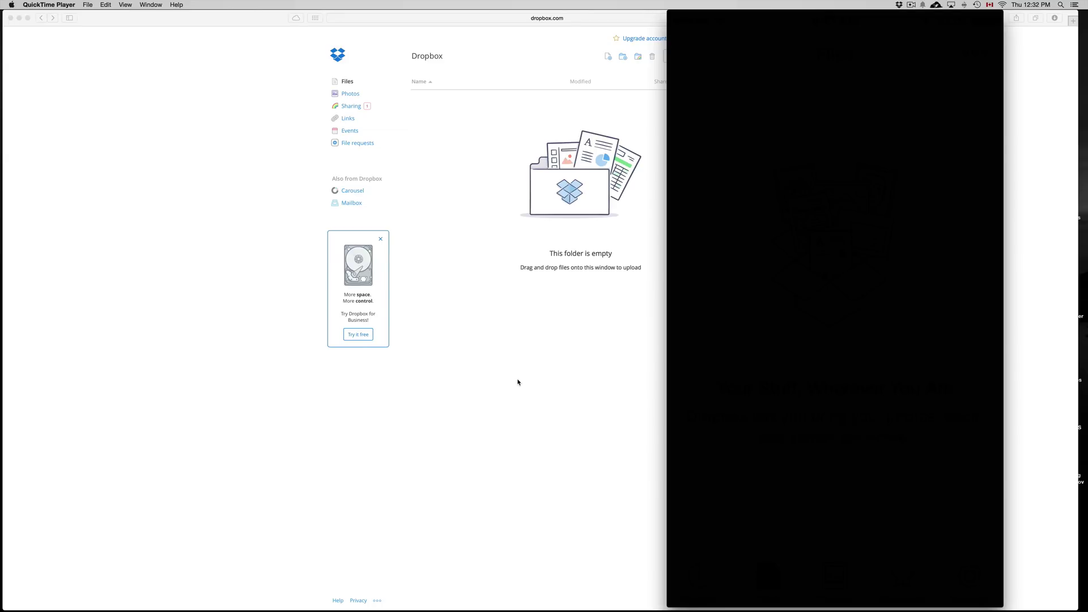
pyautogui.click(439, 340)
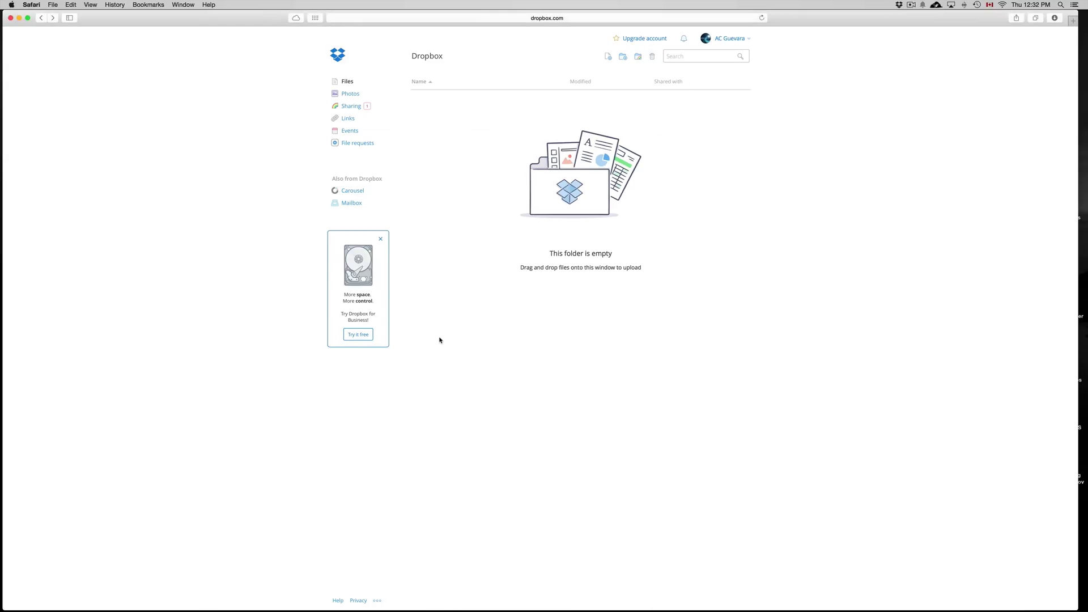